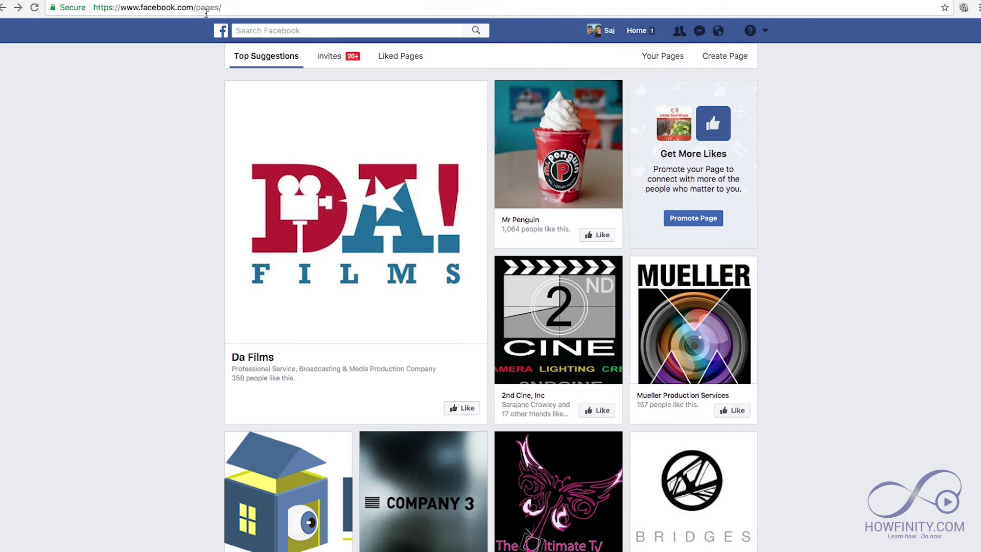
- Reload Pages and start a Company, Organization or Institution page in the Internet Company category
{"action": "left_click", "coordinate": [238, 8]}
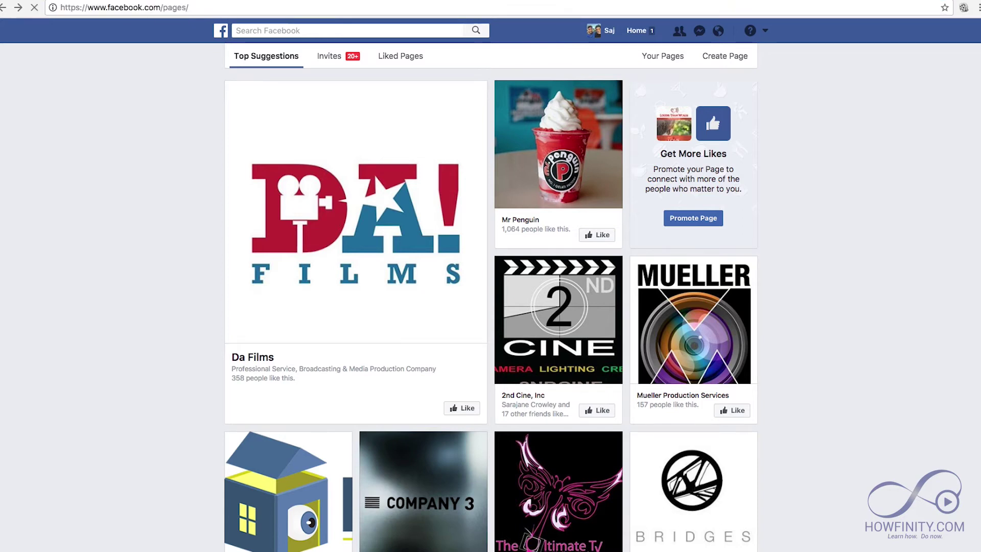
{"action": "key", "text": "Return"}
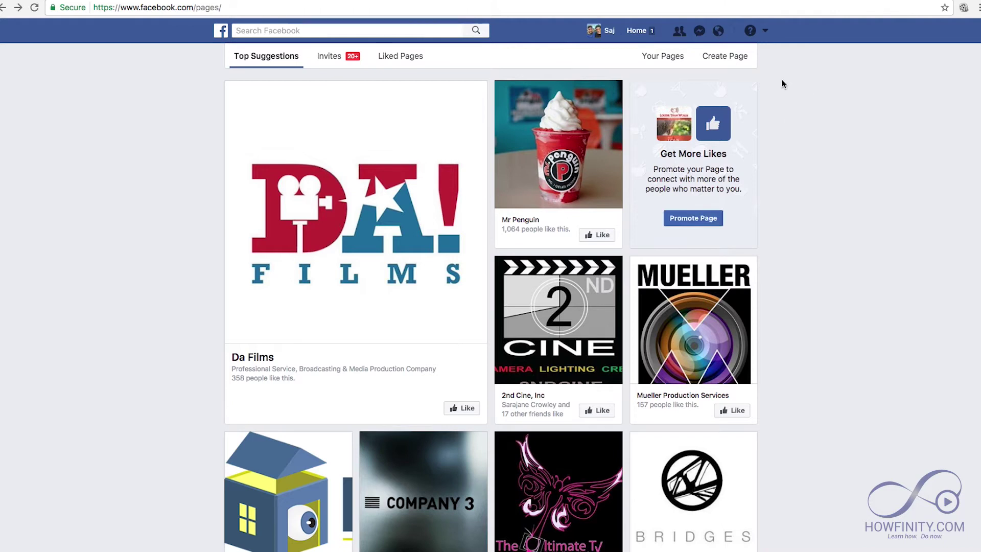
{"action": "left_click", "coordinate": [725, 57]}
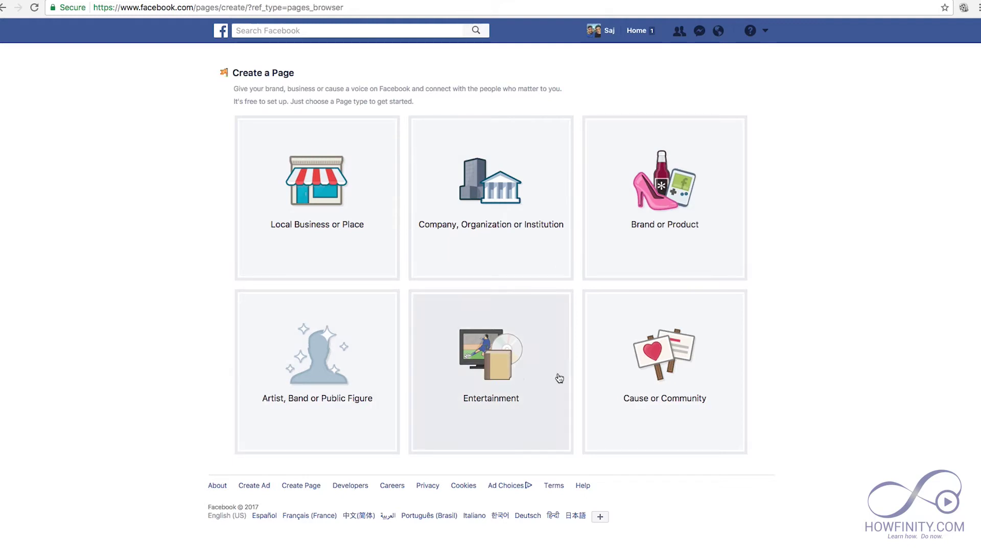
{"action": "left_click", "coordinate": [465, 257]}
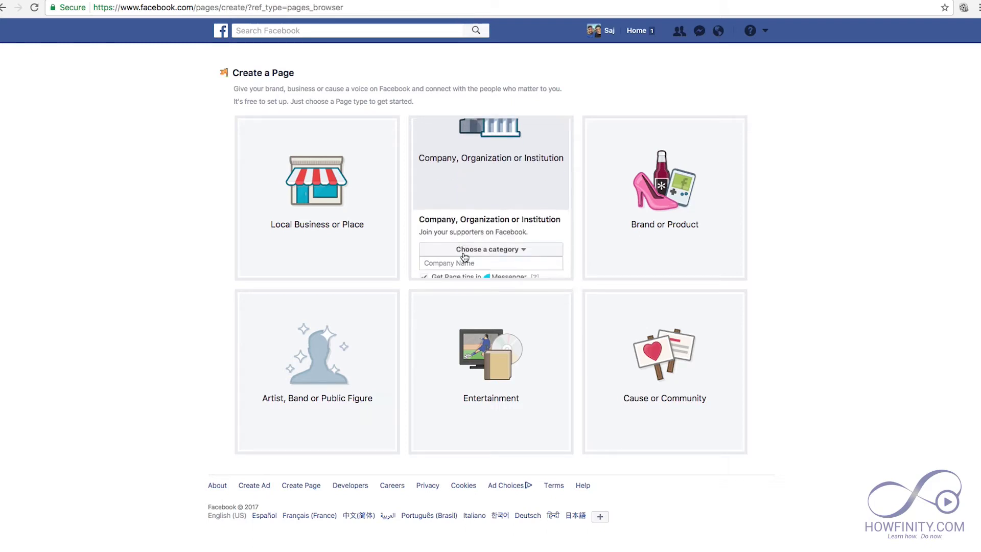
{"action": "left_click", "coordinate": [523, 160]}
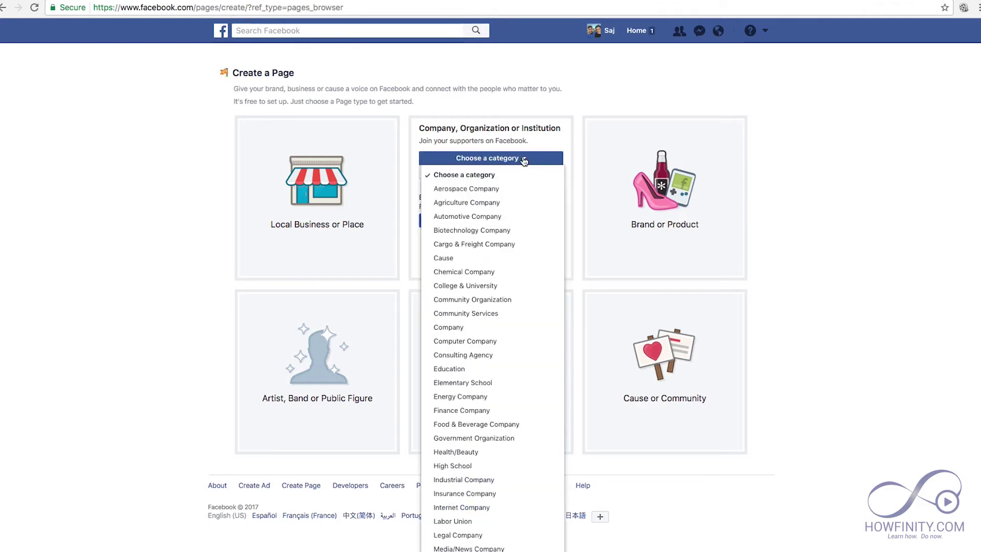
{"action": "left_click", "coordinate": [461, 508]}
- Name the page 'howfinity' and get started, accepting the suggested name Howfinity
{"action": "left_click", "coordinate": [454, 172]}
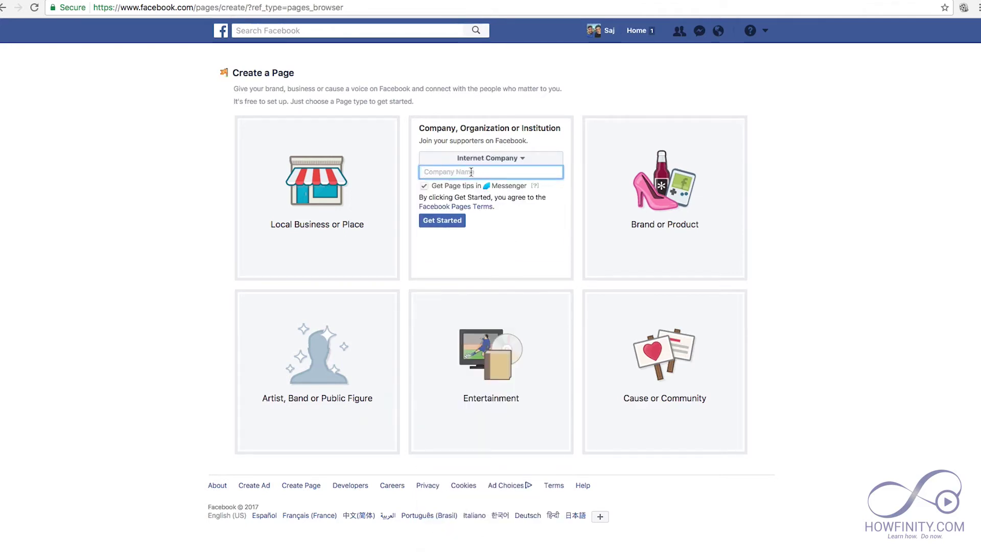
{"action": "type", "text": "howfinity"}
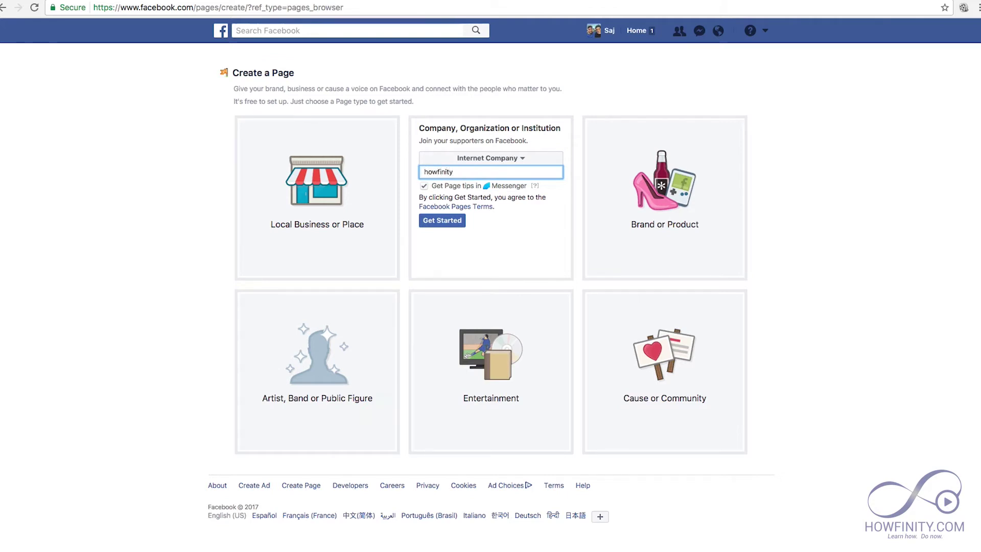
{"action": "left_click", "coordinate": [433, 221]}
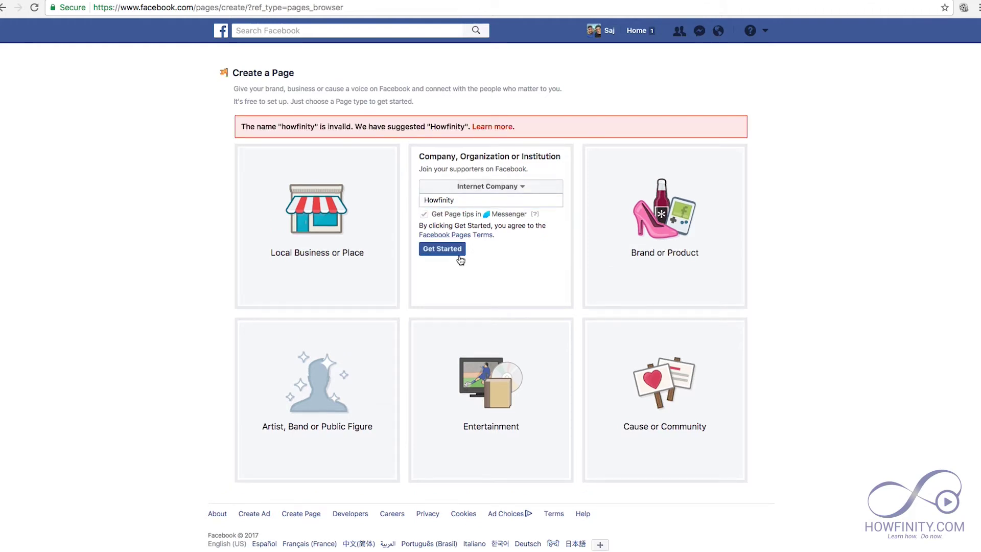
{"action": "left_click", "coordinate": [432, 250]}
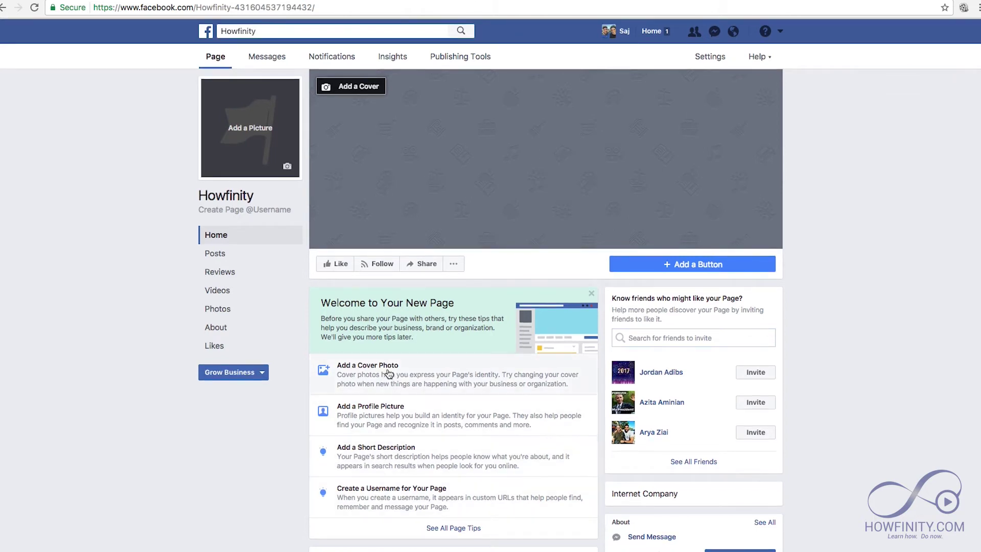
- Upload youtube-channelcover.jpg as the cover photo, nudge it slightly upward, and save
{"action": "scroll", "coordinate": [411, 383], "scroll_direction": "down", "scroll_amount": 1}
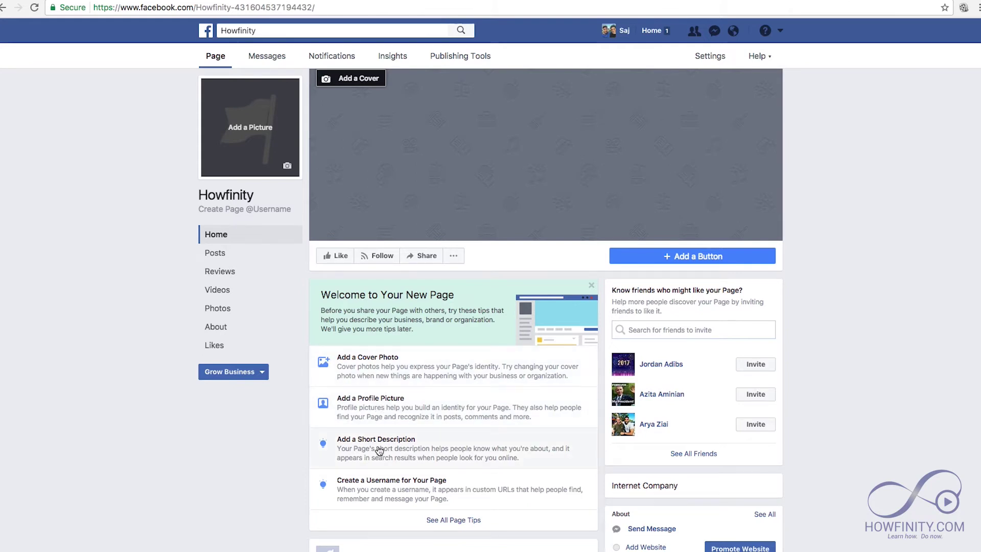
{"action": "left_click", "coordinate": [382, 364]}
{"action": "left_click", "coordinate": [415, 308]}
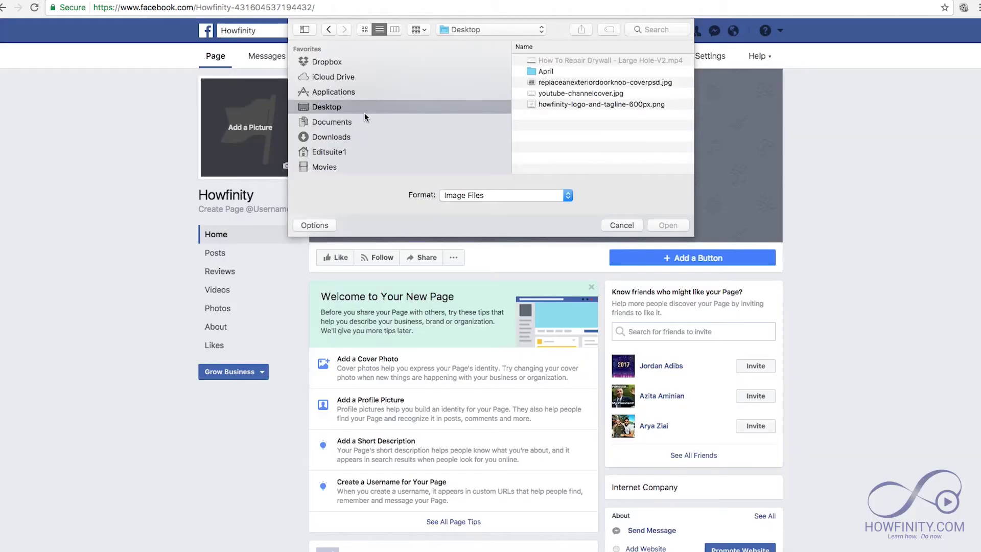
{"action": "left_click", "coordinate": [578, 92]}
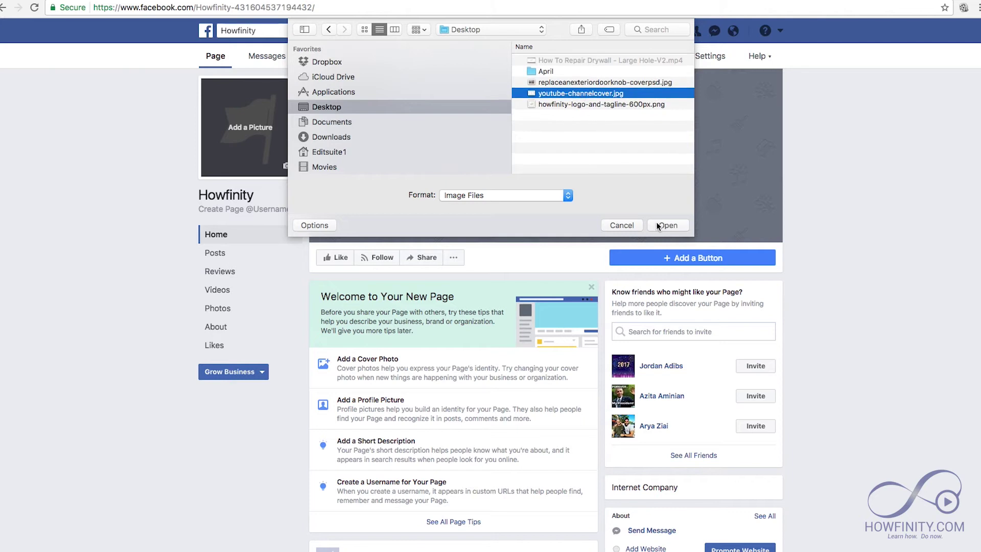
{"action": "left_click", "coordinate": [667, 225]}
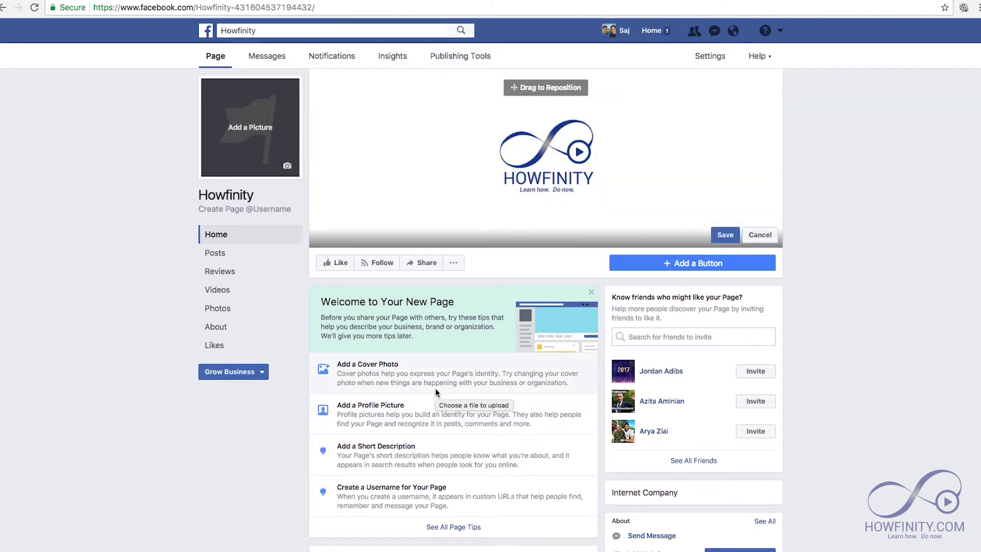
{"action": "left_click_drag", "start_coordinate": [551, 164], "coordinate": [552, 144]}
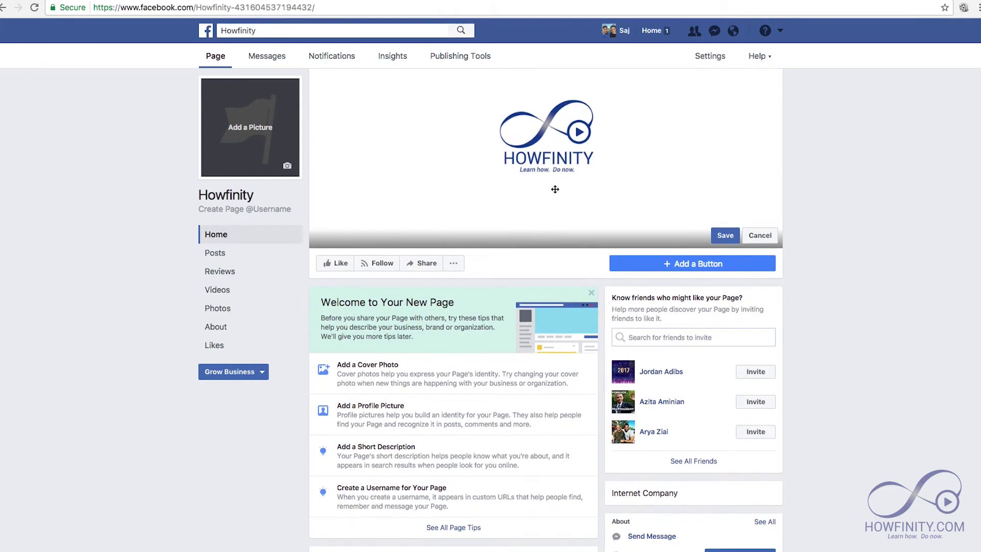
{"action": "left_click", "coordinate": [720, 234]}
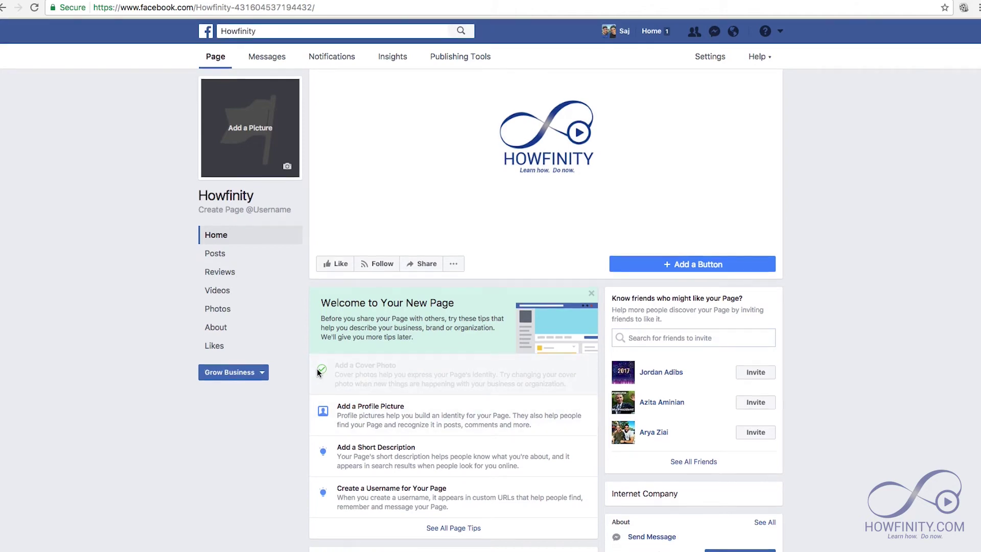
- Upload howfinity-logo-and-tagline-600px.png as the page's profile picture and save it
{"action": "left_click", "coordinate": [403, 420]}
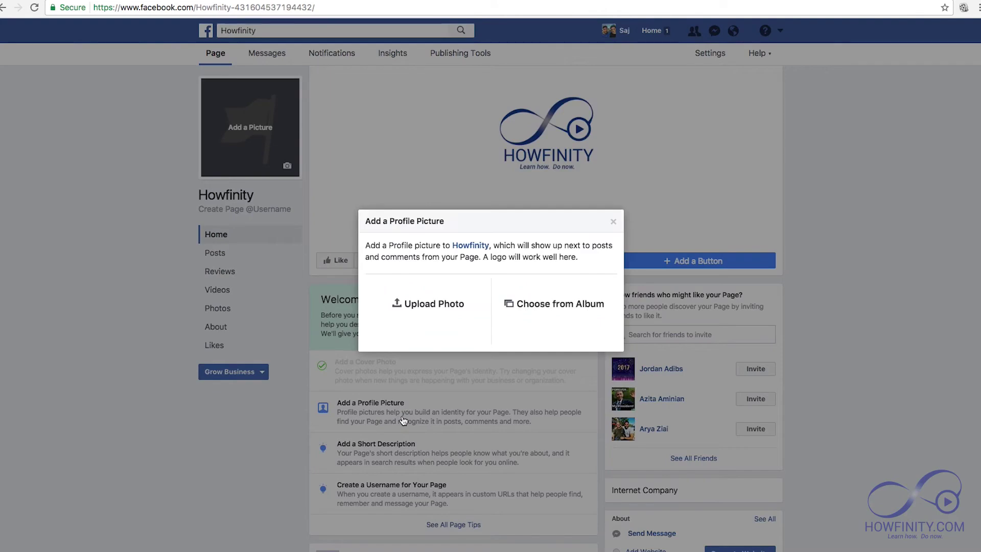
{"action": "left_click", "coordinate": [409, 304]}
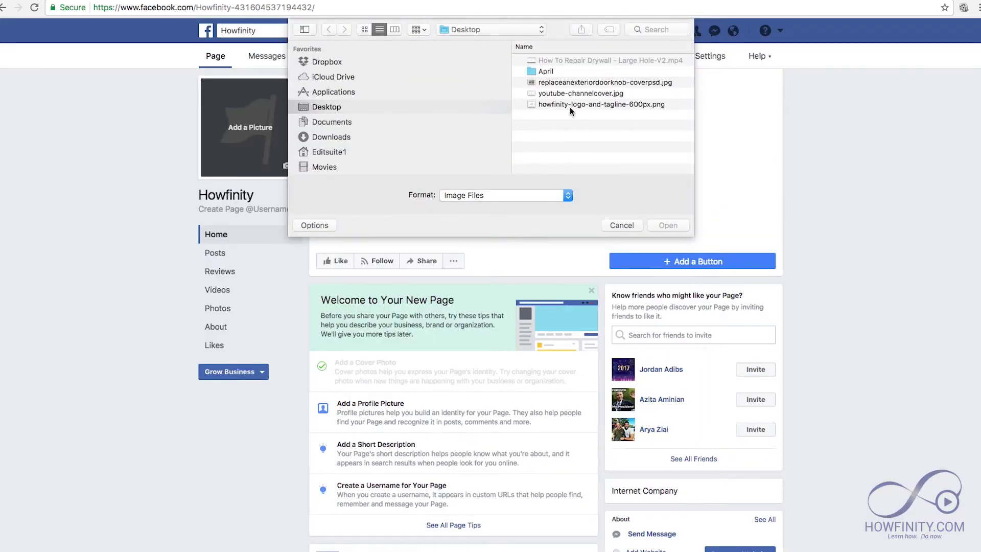
{"action": "left_click", "coordinate": [570, 105]}
{"action": "left_click", "coordinate": [665, 225]}
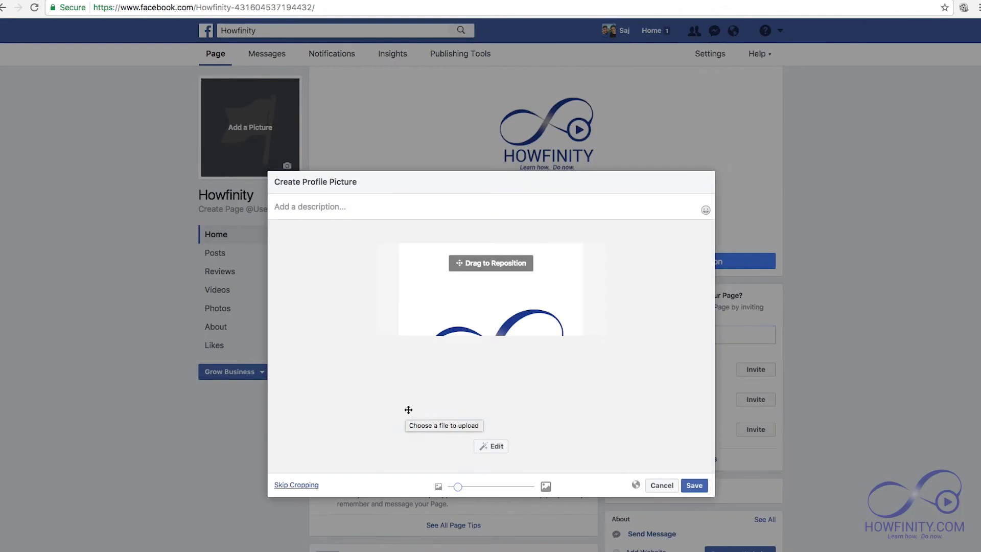
{"action": "left_click", "coordinate": [694, 487]}
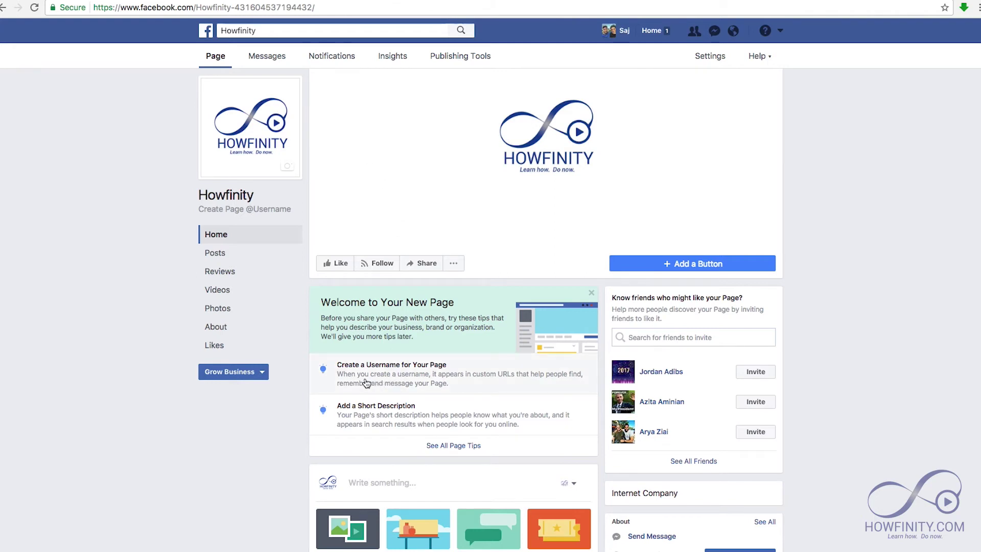
{"action": "left_click", "coordinate": [405, 377]}
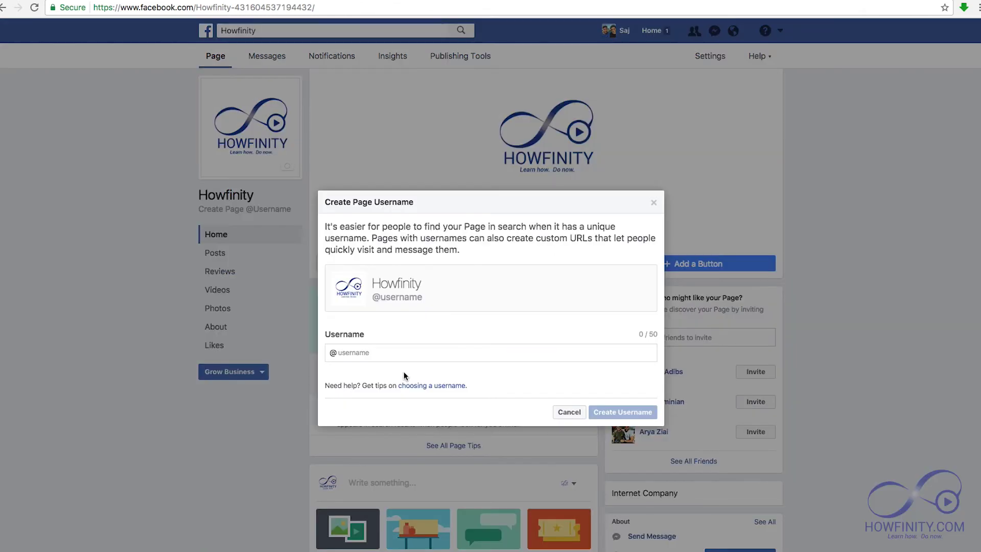
{"action": "left_click", "coordinate": [375, 352]}
{"action": "type", "text": "howfinity"}
{"action": "left_click", "coordinate": [600, 412]}
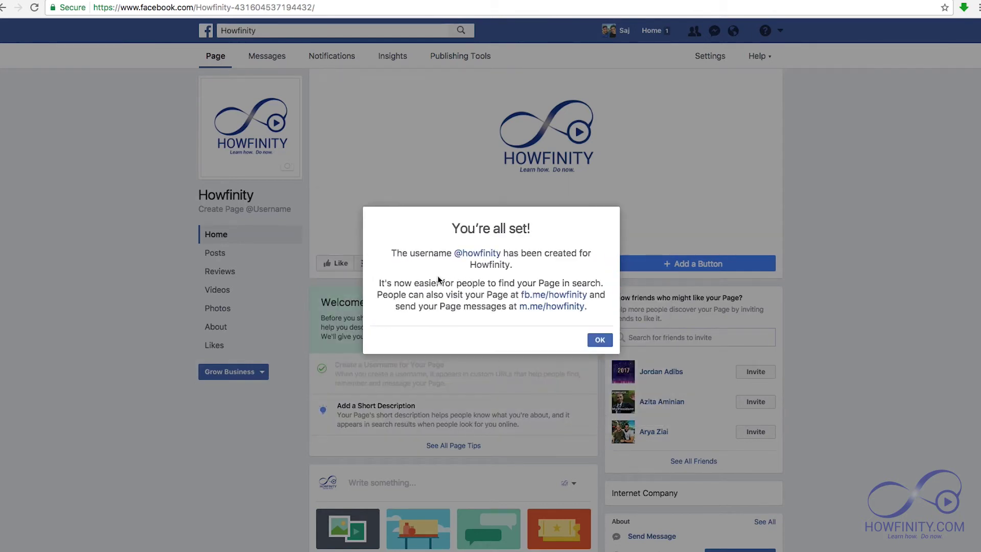
{"action": "left_click", "coordinate": [599, 341]}
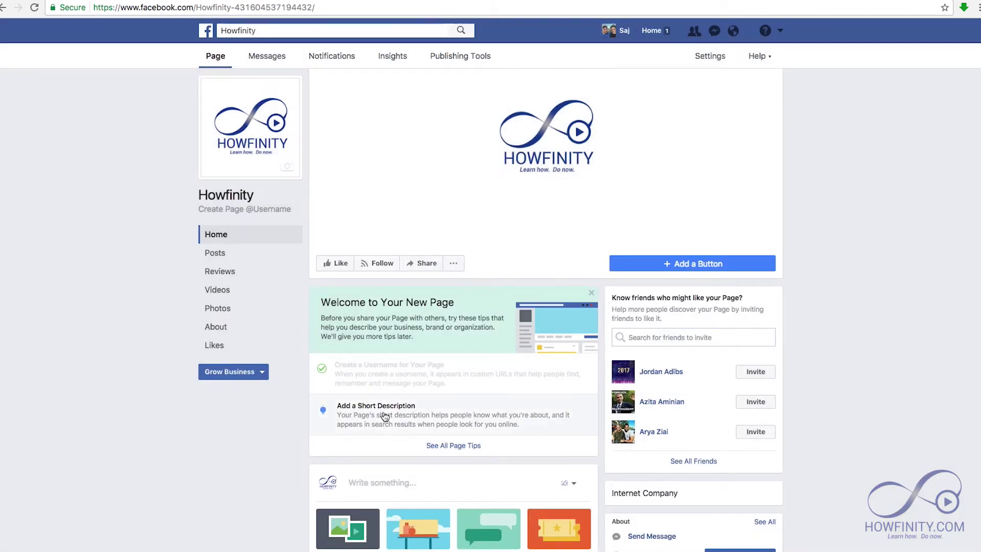
- Paste in the short description about easy how-to videos and save it
{"action": "left_click", "coordinate": [384, 413]}
{"action": "left_click", "coordinate": [465, 313]}
{"action": "type", "text": "Howfinity is a website providing easy and short how to videos on categories including tech, home improvement, gaming and more."}
{"action": "mouse_move", "coordinate": [597, 274]}
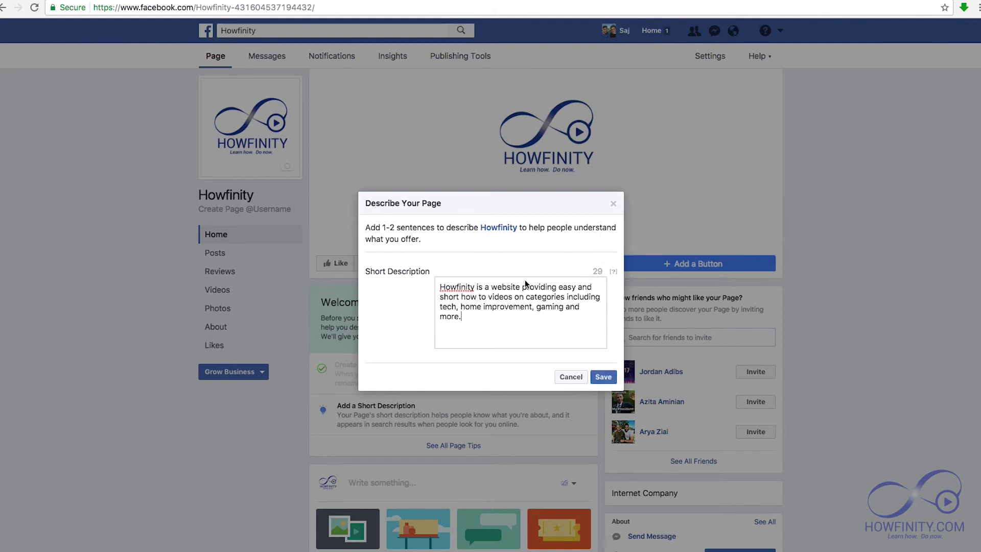
{"action": "left_click", "coordinate": [603, 378]}
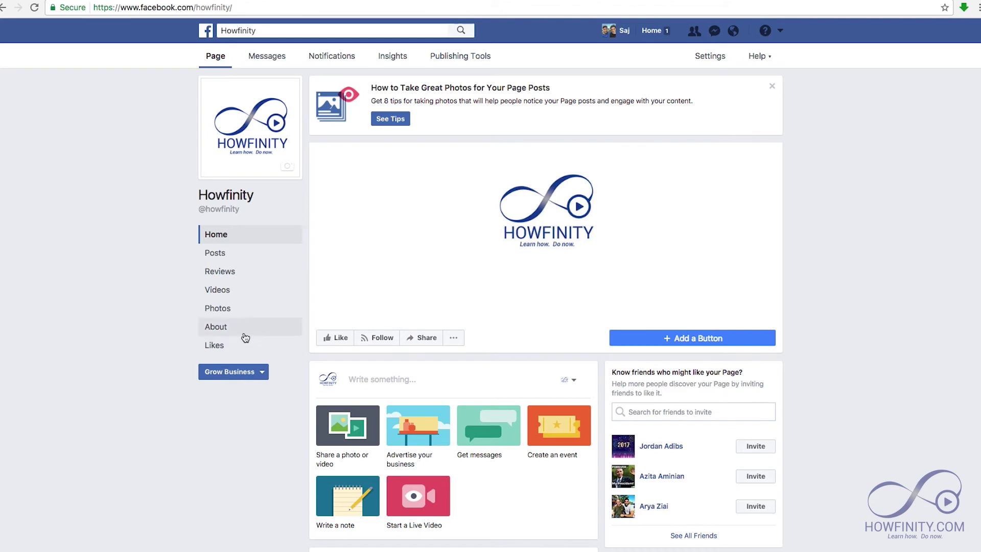
{"action": "left_click", "coordinate": [216, 329]}
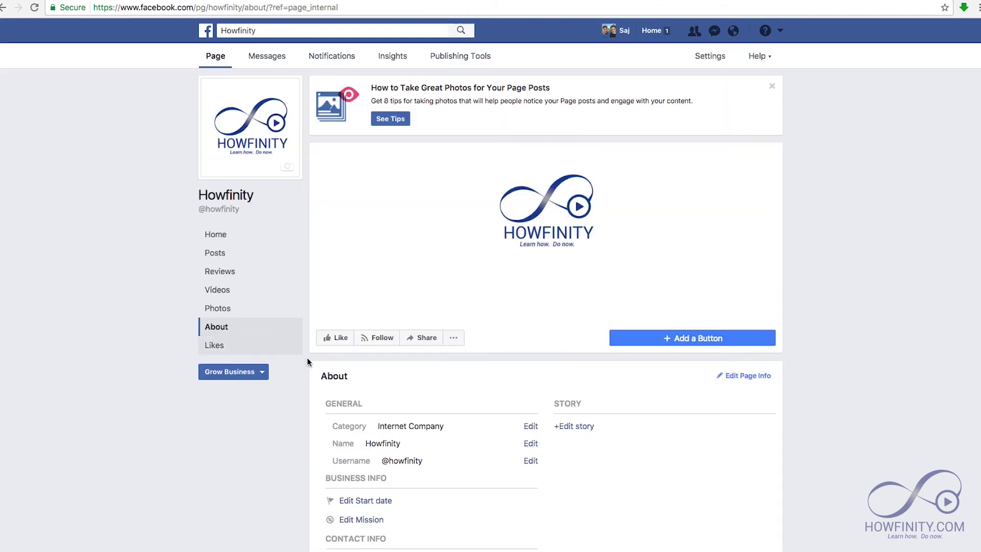
{"action": "scroll", "coordinate": [482, 432], "scroll_direction": "down", "scroll_amount": 2}
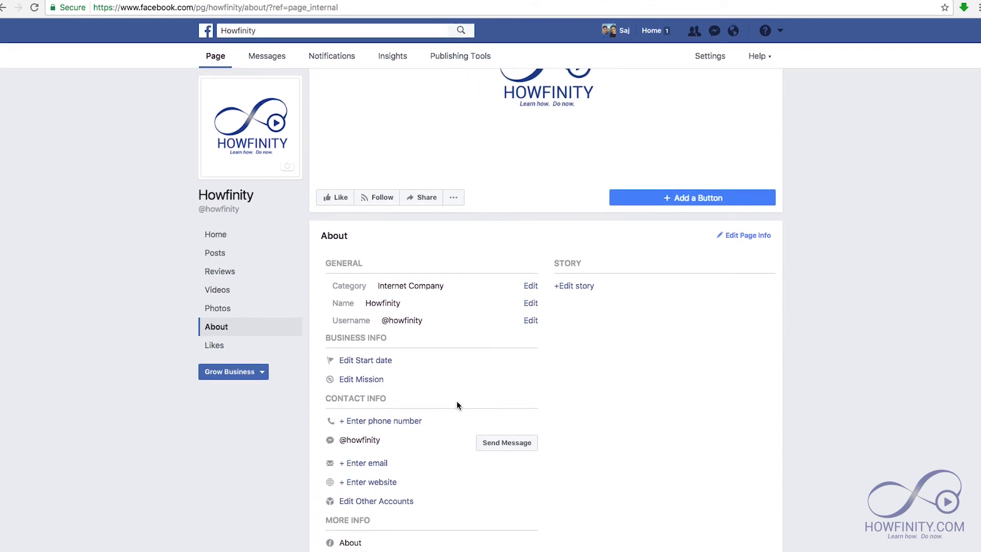
{"action": "left_click", "coordinate": [377, 485]}
{"action": "left_click", "coordinate": [436, 289]}
{"action": "type", "text": "www.howfinity.com"}
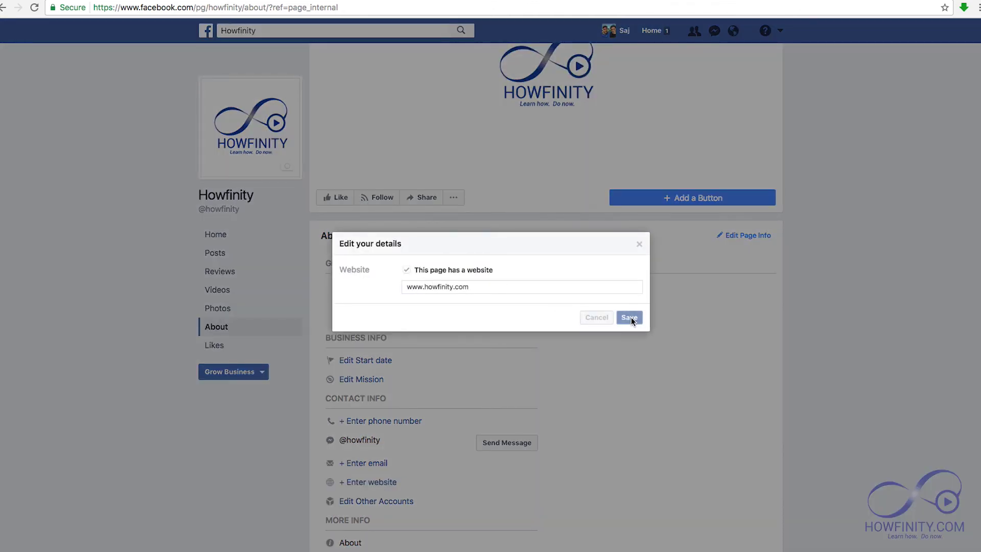
{"action": "left_click", "coordinate": [630, 317]}
- Add the company's contact e-mail address to the About contact info
{"action": "left_click", "coordinate": [372, 463]}
{"action": "left_click", "coordinate": [444, 286]}
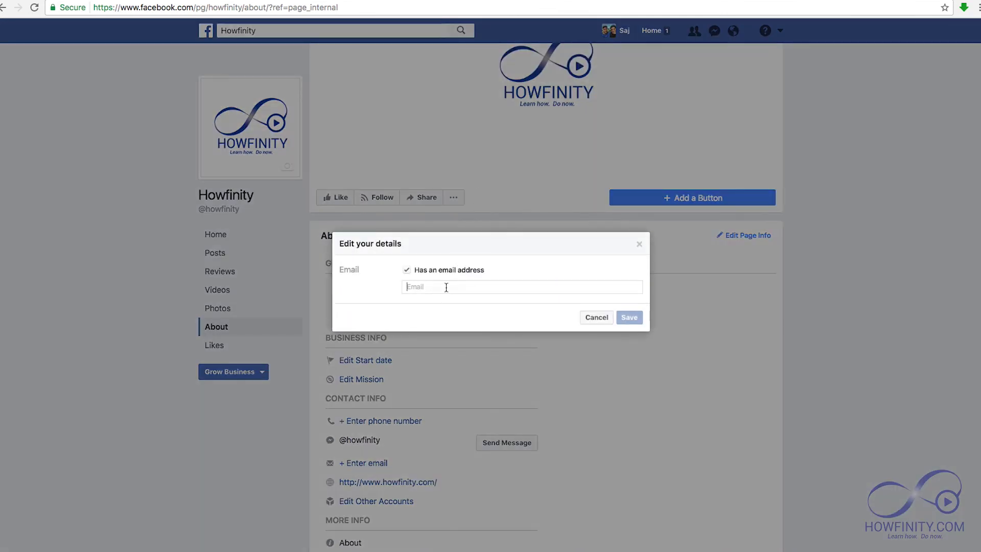
{"action": "left_click", "coordinate": [629, 317]}
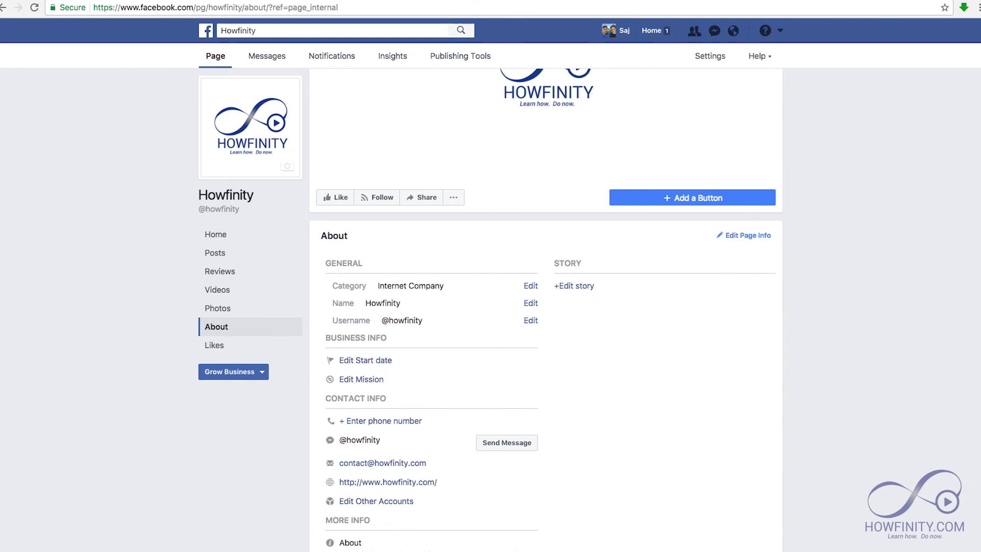
{"action": "scroll", "coordinate": [606, 453], "scroll_direction": "up", "scroll_amount": 3}
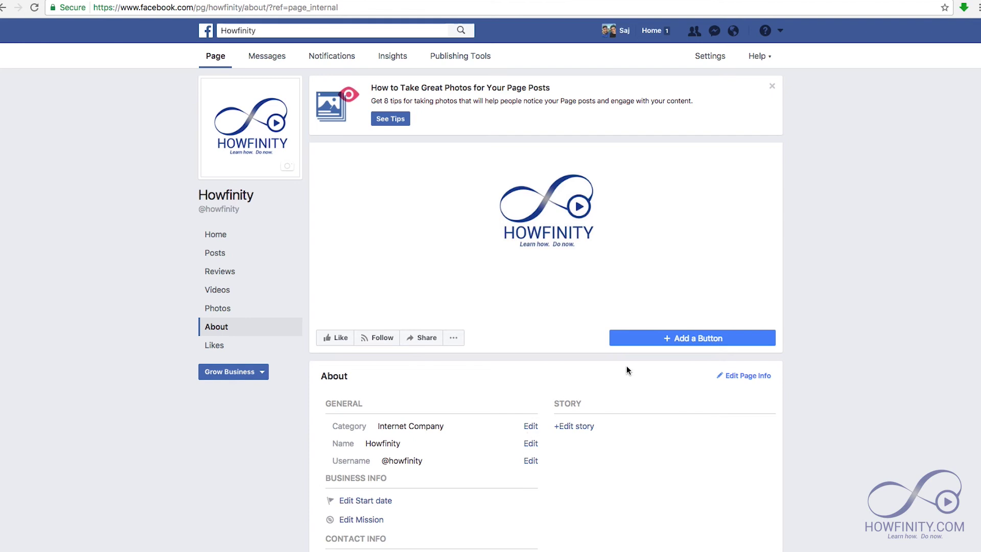
{"action": "left_click", "coordinate": [687, 339]}
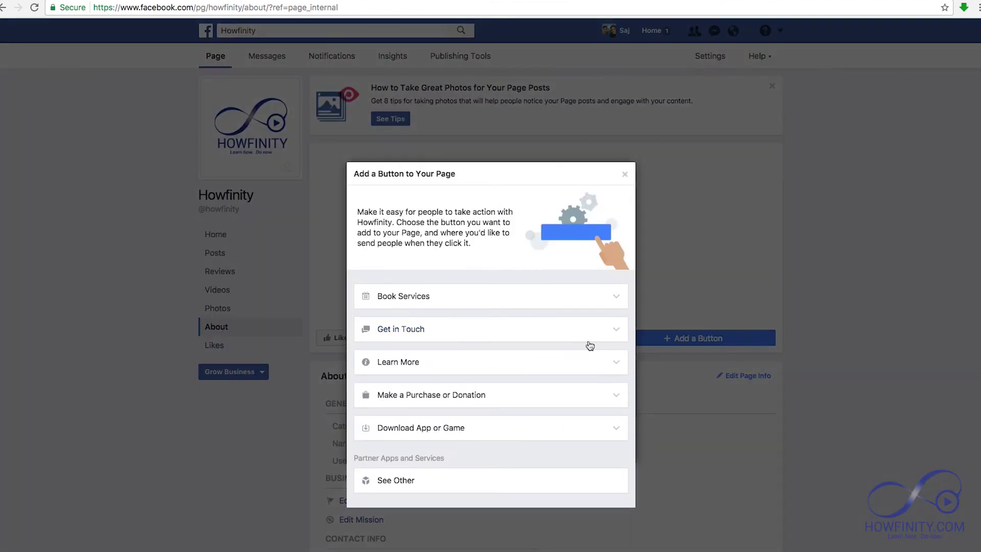
{"action": "left_click", "coordinate": [410, 330]}
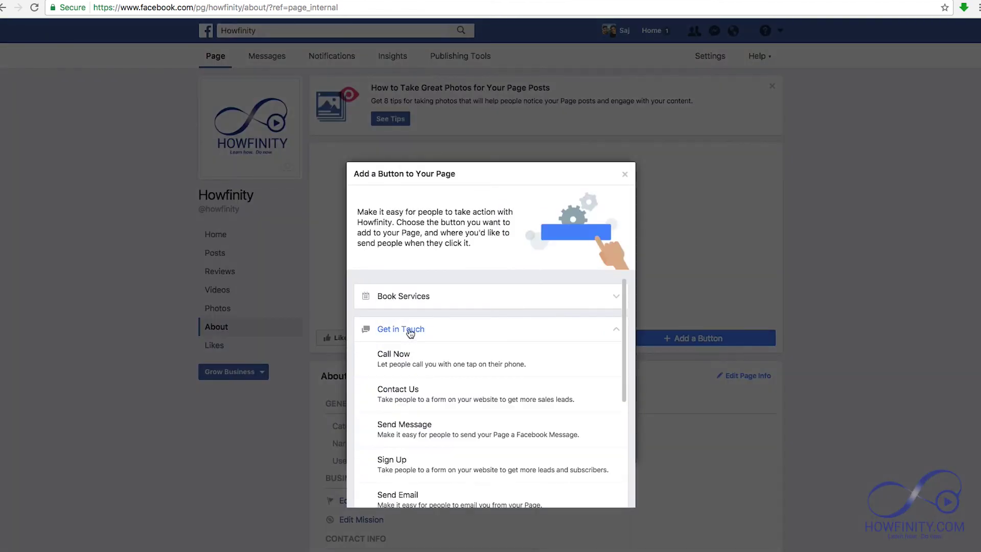
{"action": "left_click", "coordinate": [405, 406]}
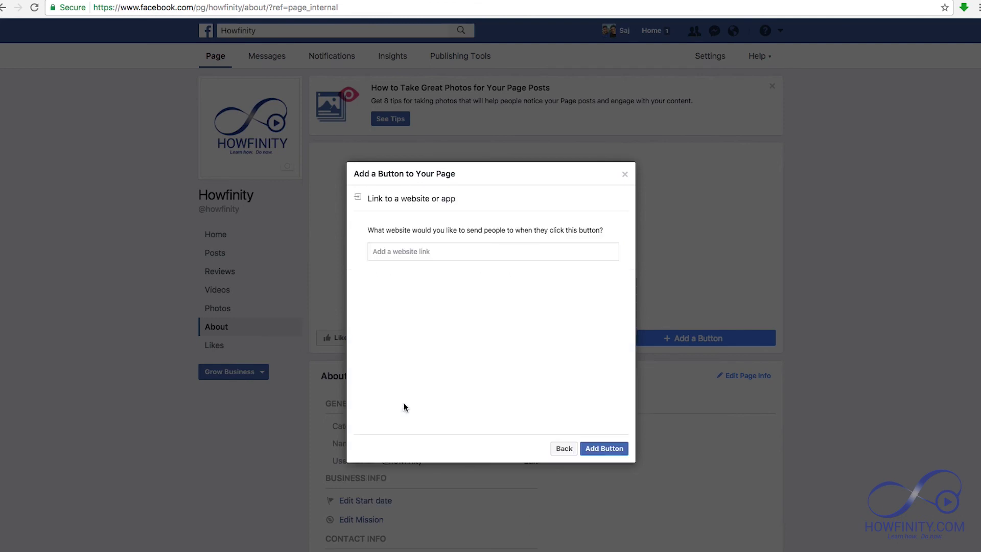
{"action": "type", "text": "www.howfinity.com"}
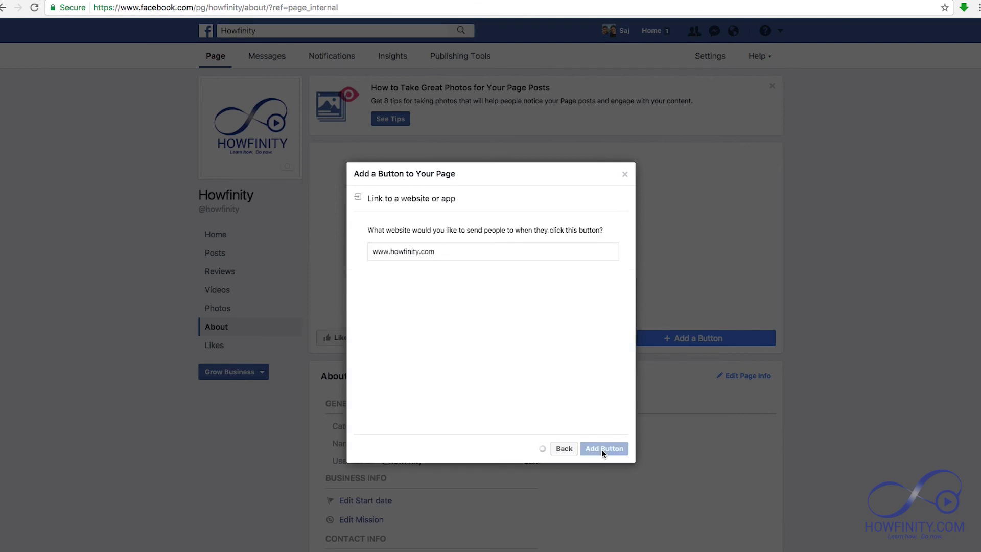
{"action": "left_click", "coordinate": [602, 449]}
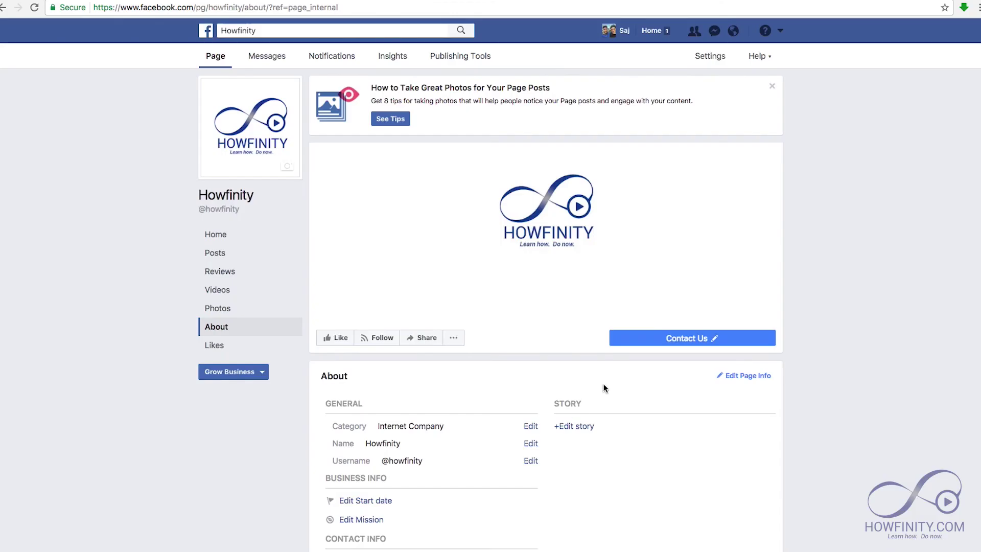
- Test the Contact Us button's link, then return to the page's Home timeline
{"action": "left_click", "coordinate": [666, 339]}
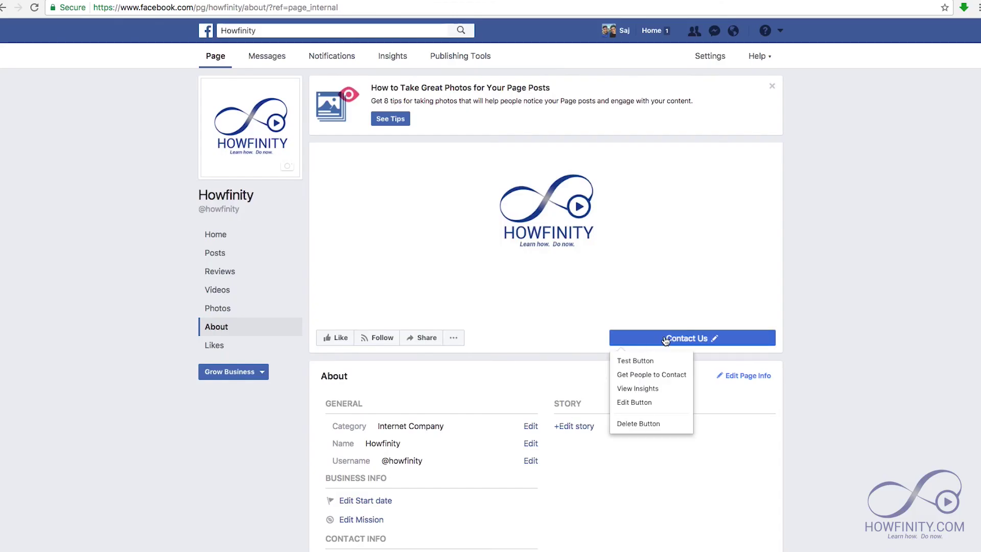
{"action": "left_click", "coordinate": [639, 360]}
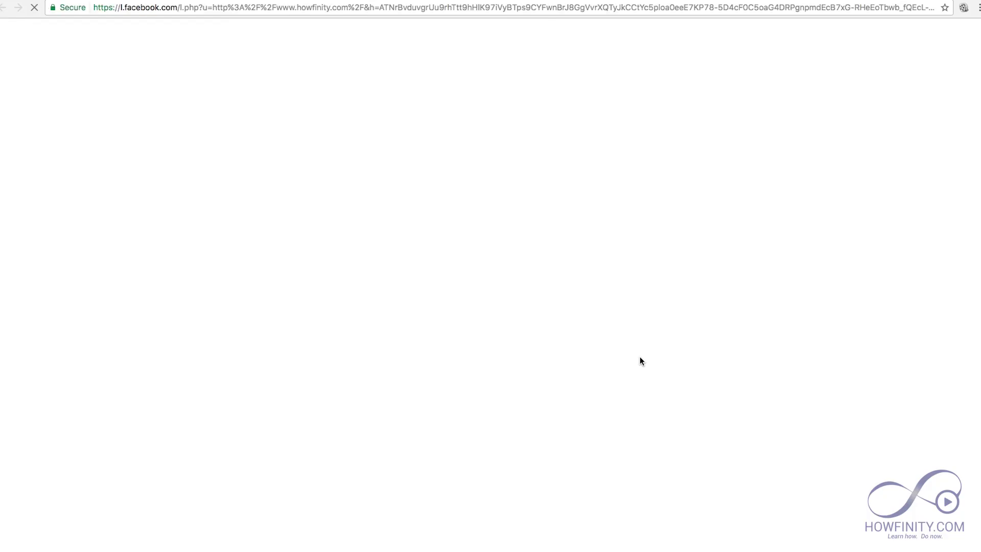
{"action": "key", "text": "super+w"}
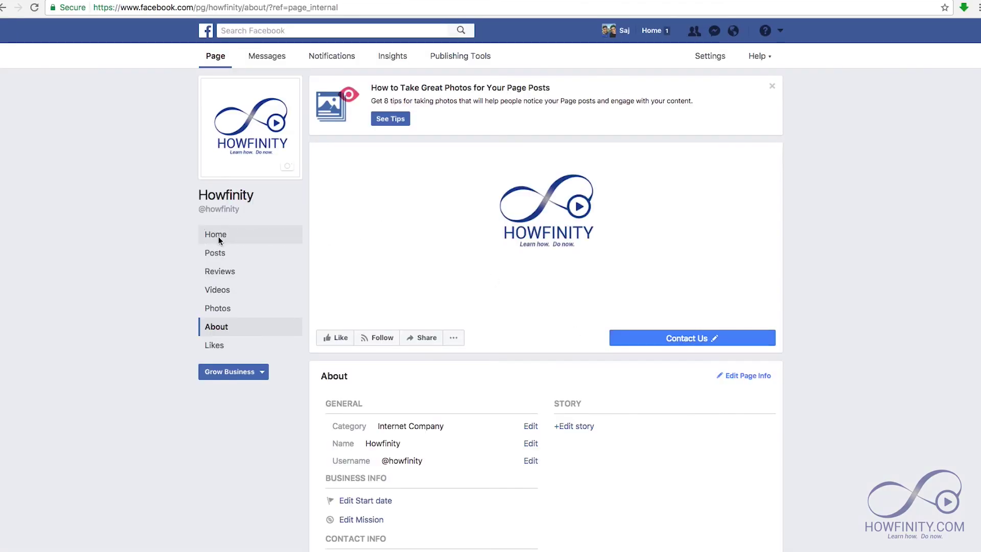
{"action": "left_click", "coordinate": [219, 236]}
{"action": "left_click", "coordinate": [394, 307]}
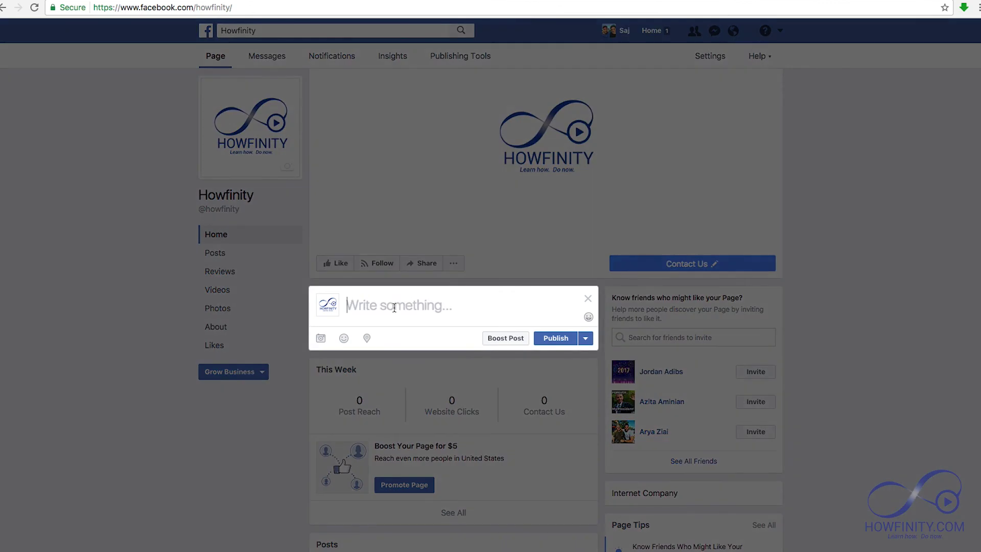
- Publish the post 'Check out some of our videos at howfinity.com' on the timeline
{"action": "type", "text": "Check "}
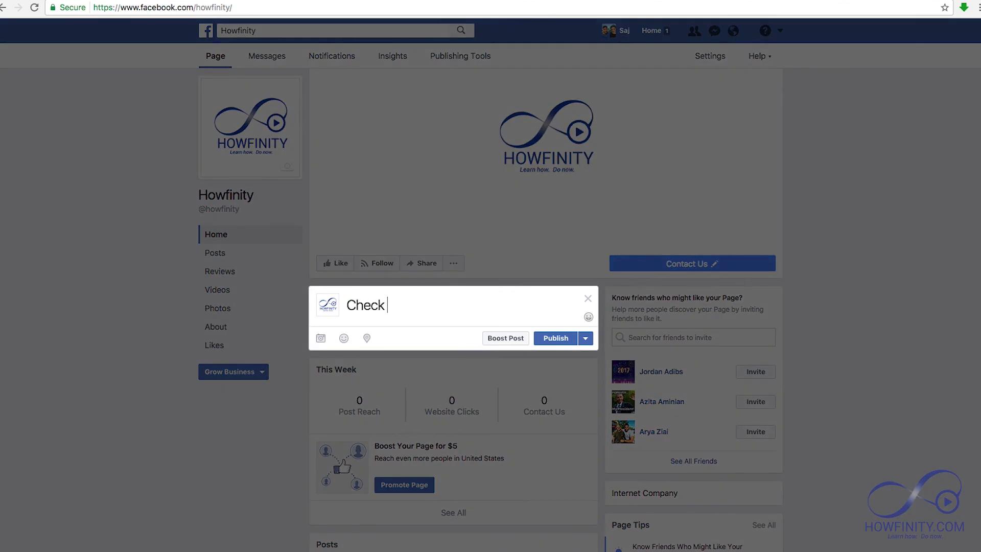
{"action": "type", "text": "out some of our "}
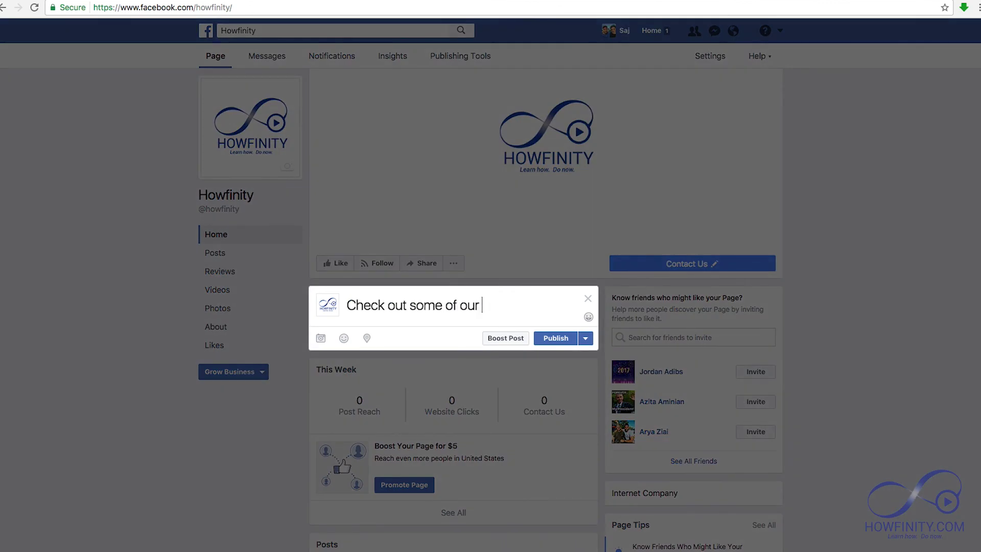
{"action": "type", "text": "videos at ho"}
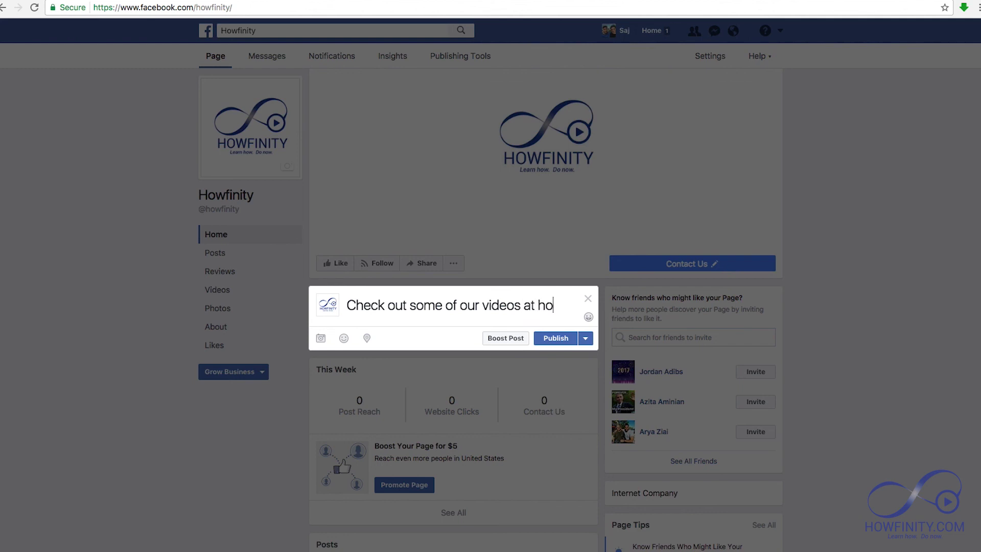
{"action": "type", "text": "wfinity.com"}
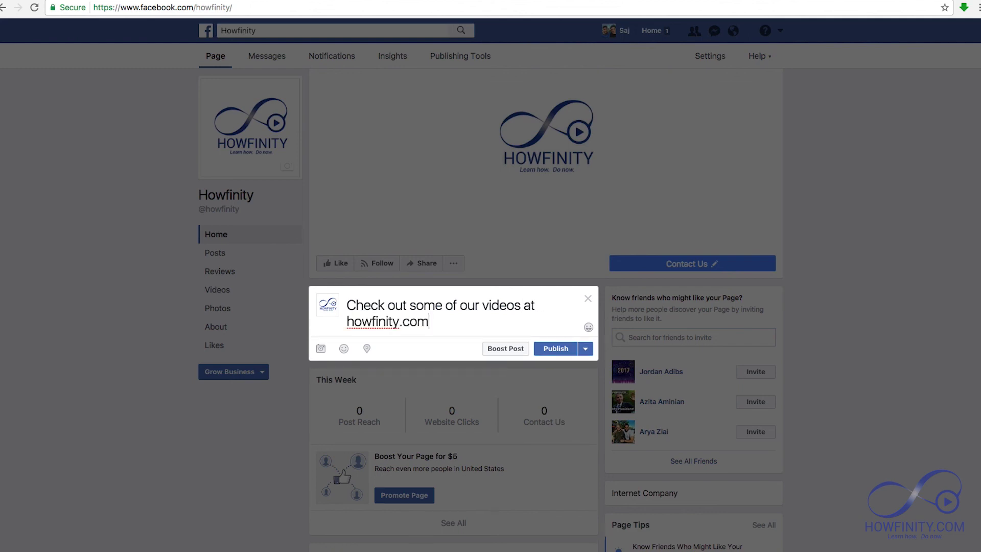
{"action": "left_click", "coordinate": [554, 350]}
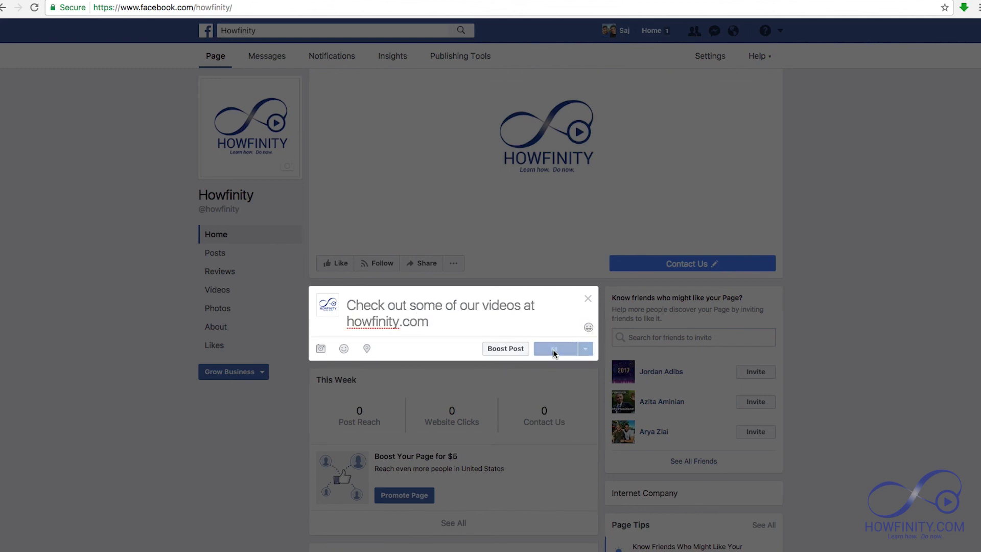
{"action": "scroll", "coordinate": [553, 348], "scroll_direction": "down", "scroll_amount": 4}
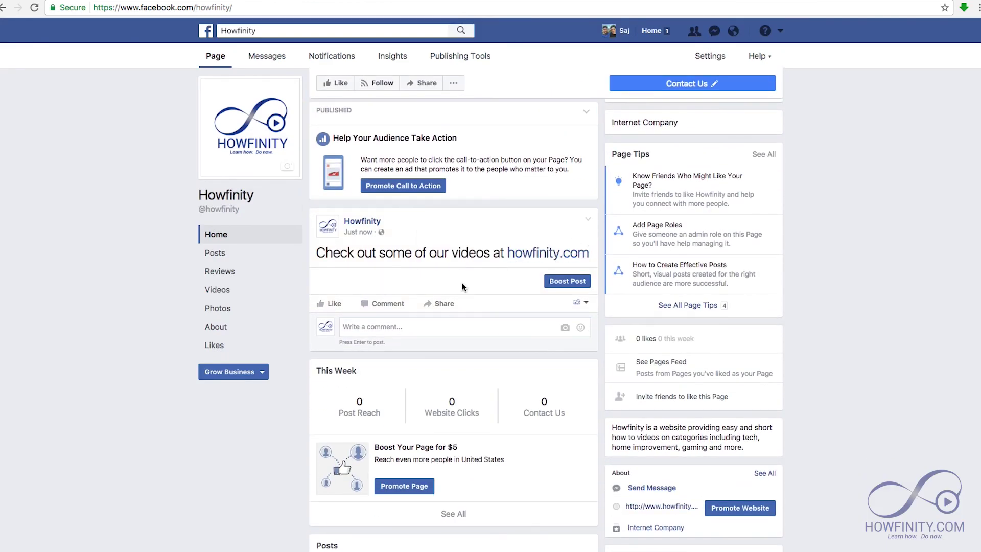
{"action": "scroll", "coordinate": [458, 317], "scroll_direction": "up", "scroll_amount": 5}
{"action": "scroll", "coordinate": [458, 316], "scroll_direction": "up", "scroll_amount": 2}
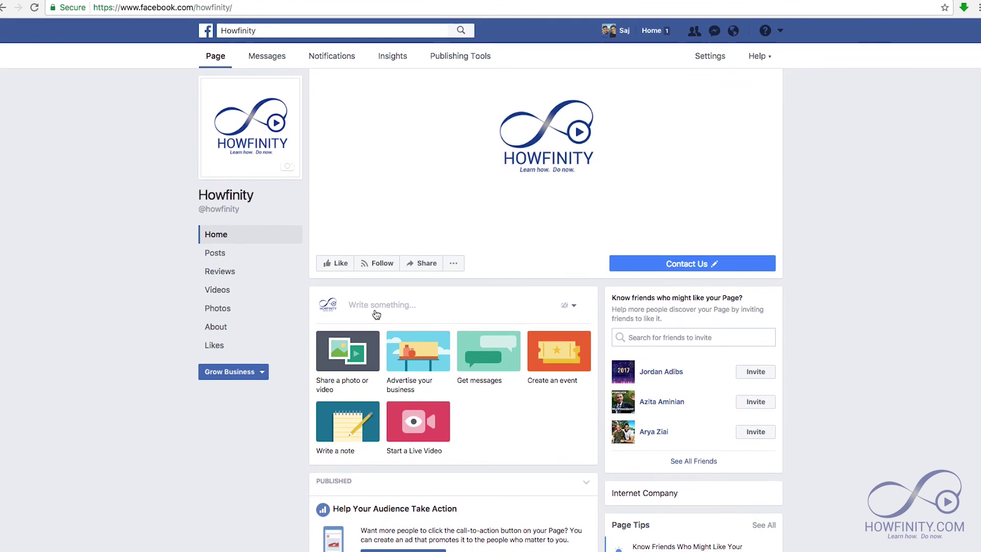